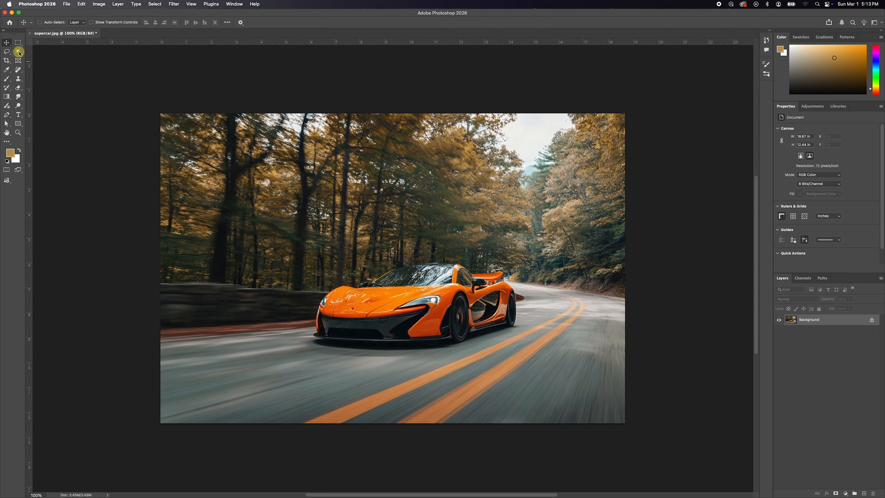
Select the orange car as the subject and add a Hue/Saturation adjustment layer masked to it.
click(18, 52)
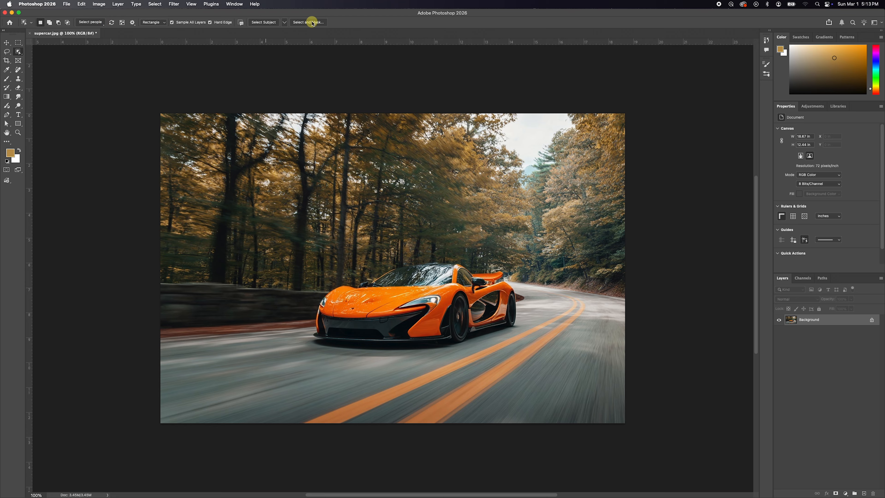
click(265, 22)
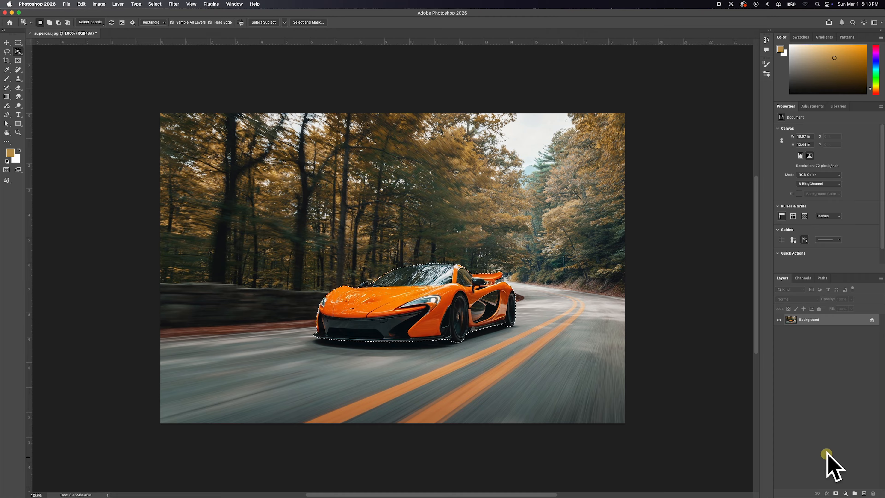
click(845, 493)
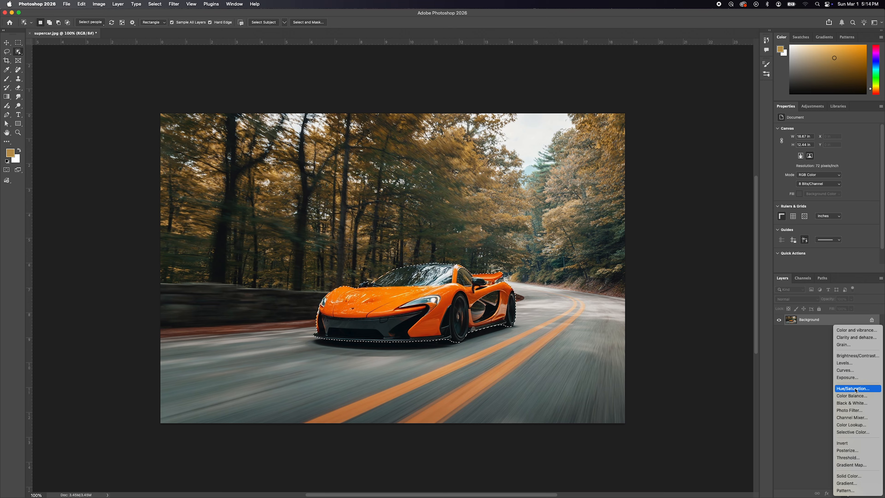
click(857, 389)
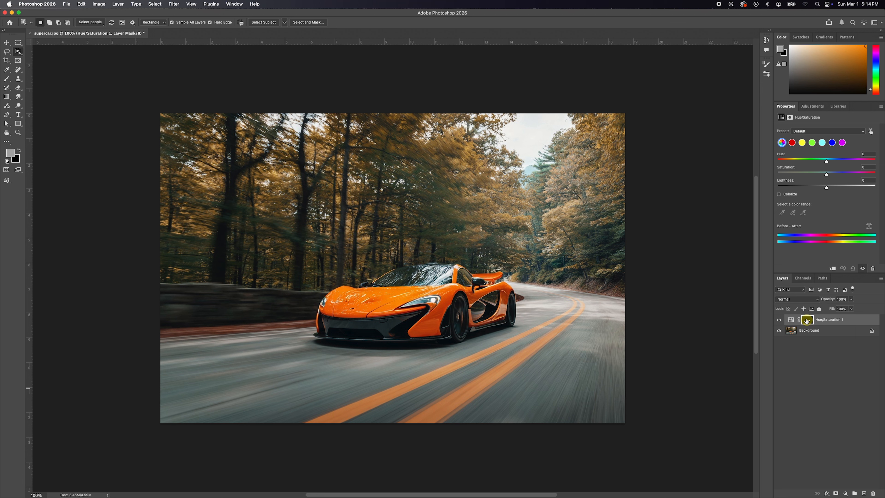
key(v)
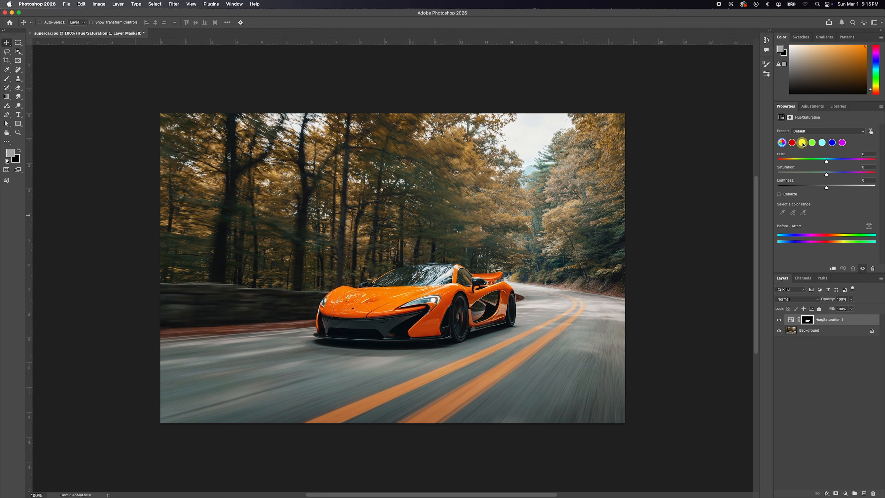
Target the Yellows range, sample the car's orange hood paint, and shift its hue to -35 to turn the car red.
click(803, 144)
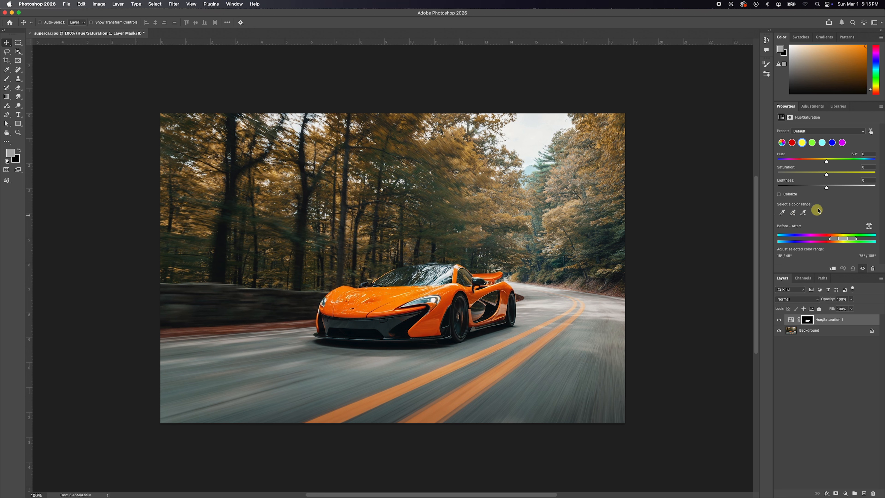
click(783, 212)
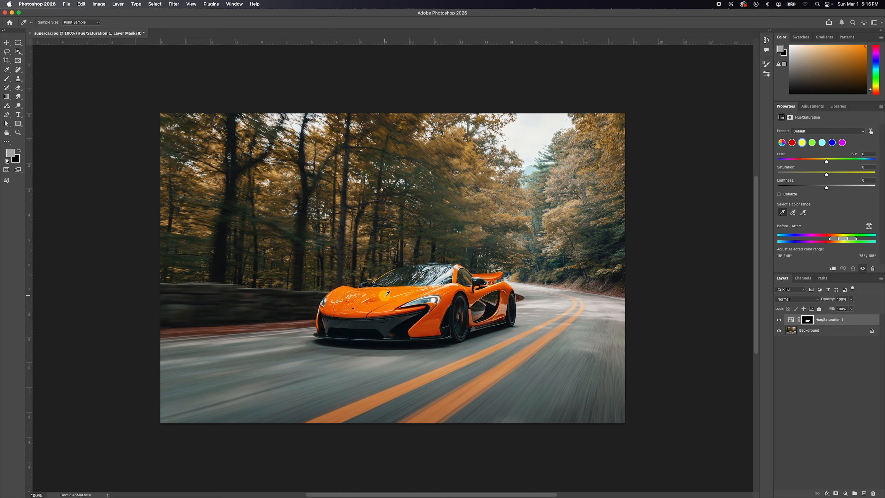
click(397, 290)
click(391, 299)
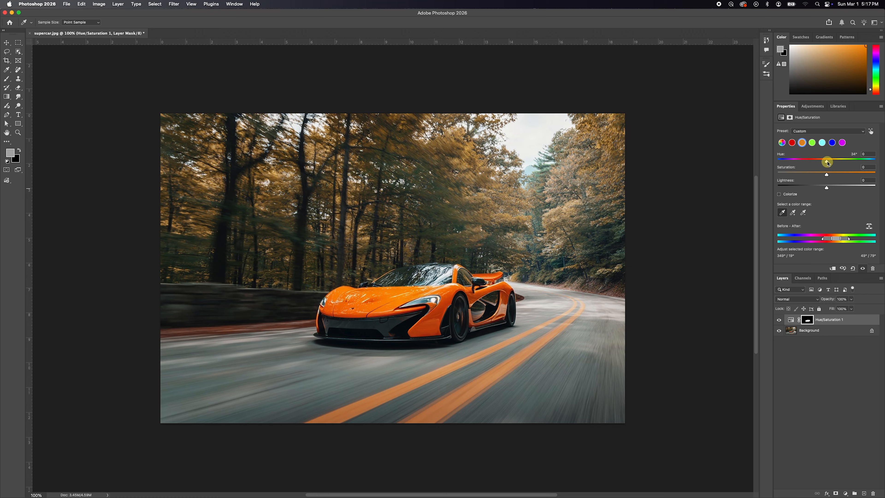
drag(828, 163, 808, 165)
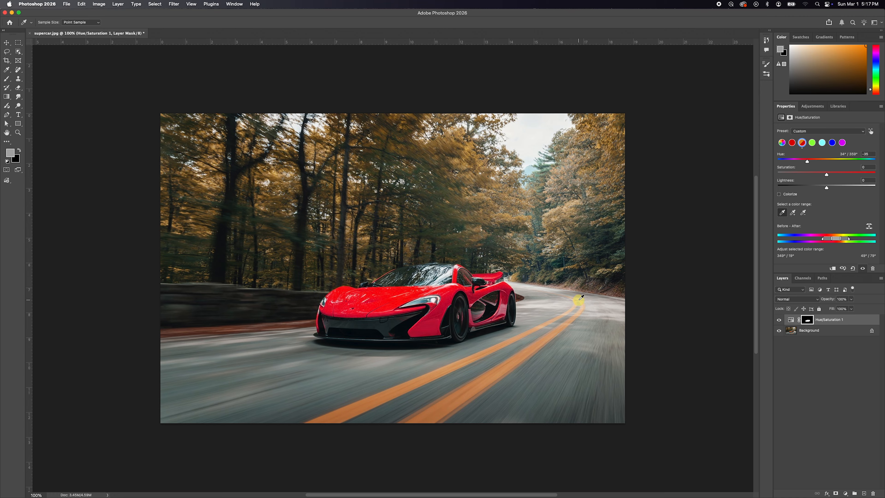
key(v)
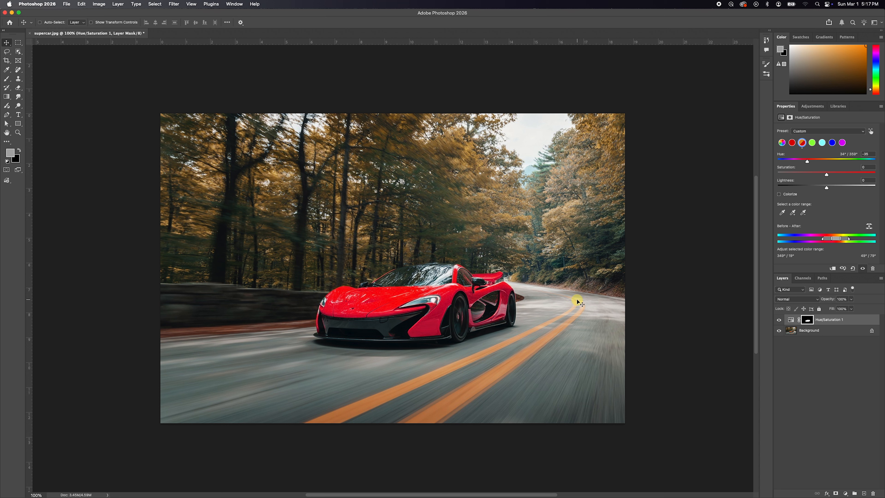
Select the forest above the road and wall with the Object Selection tool, enclosing the upper part of the photo.
click(7, 42)
click(19, 52)
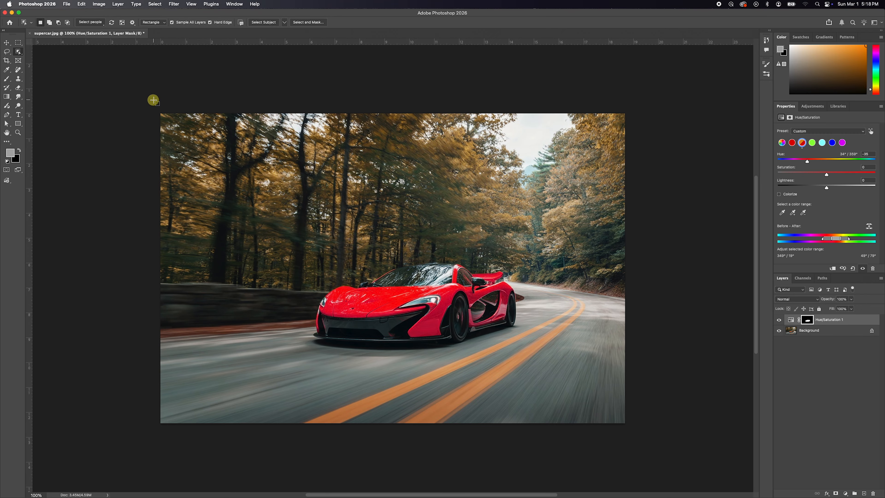
drag(151, 100, 673, 296)
Clean up the forest selection's edge along the car's mirror, windshield and roof with the Lasso tool.
click(6, 52)
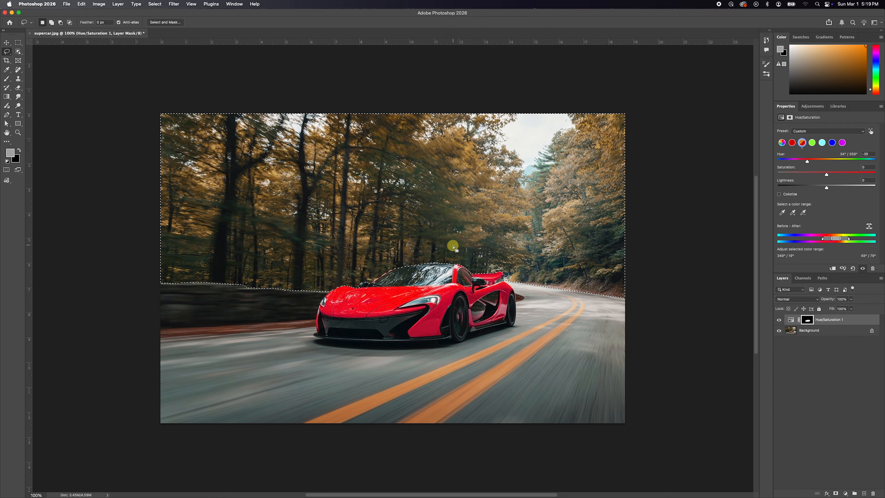
scroll(506, 300, up, 5)
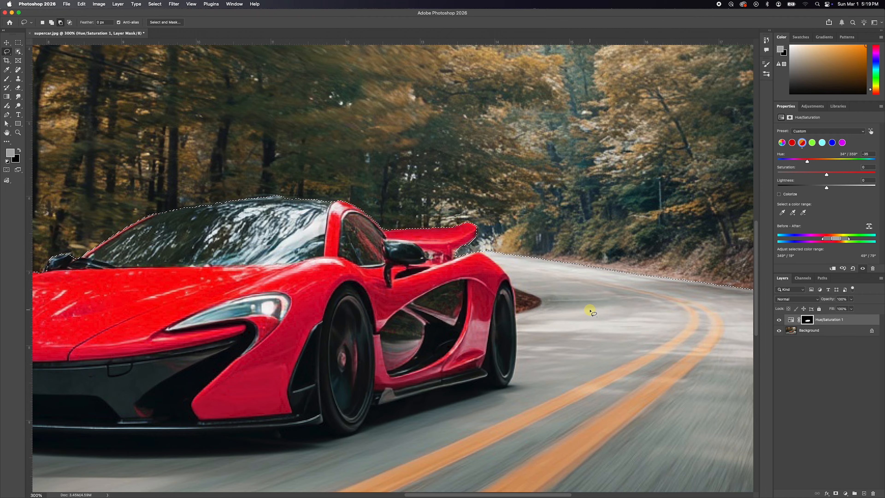
scroll(377, 248, left, 10)
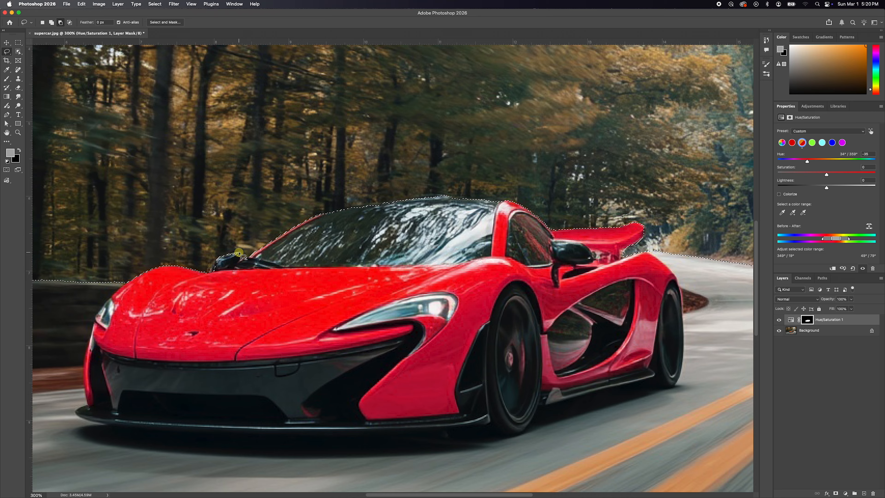
drag(239, 256, 228, 257)
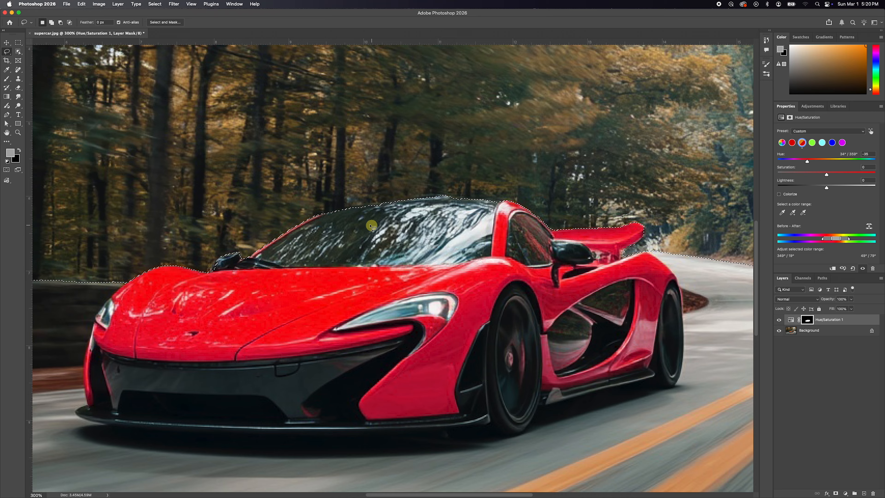
mouse_move(320, 215)
mouse_down()
mouse_move(340, 211)
mouse_move(326, 223)
mouse_up()
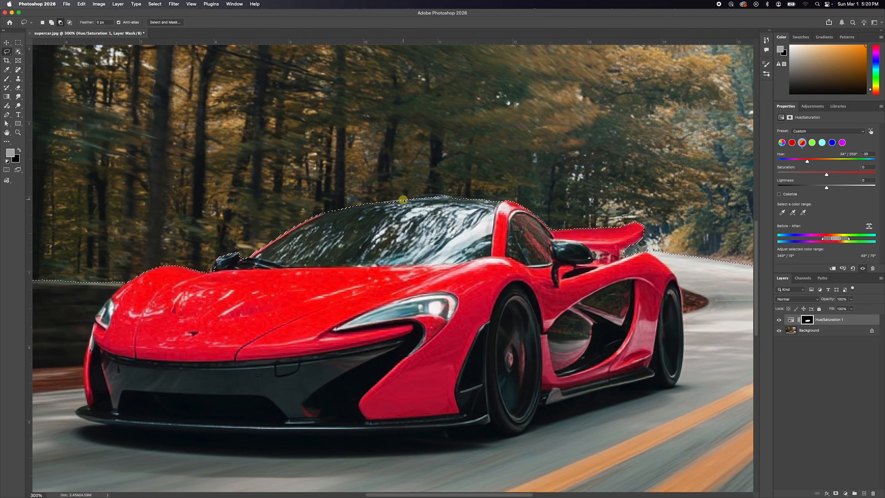
mouse_move(426, 198)
mouse_down()
mouse_move(493, 199)
mouse_move(488, 209)
mouse_move(426, 209)
mouse_up()
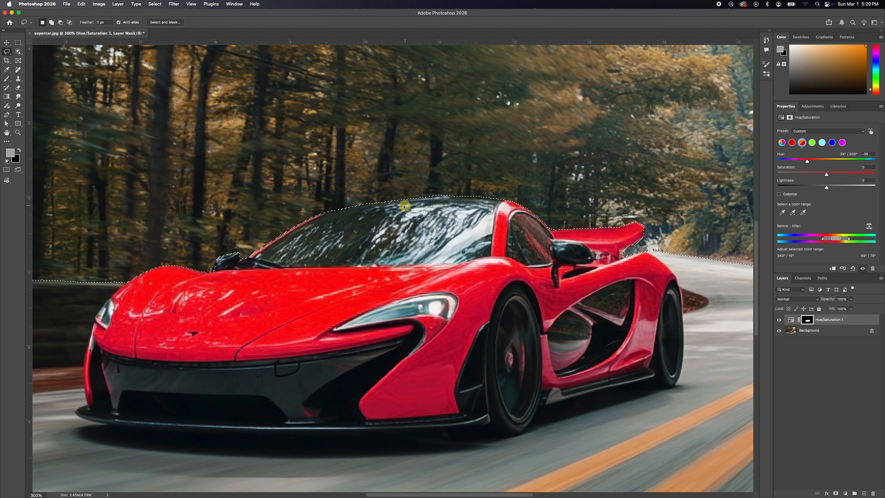
key(shift)
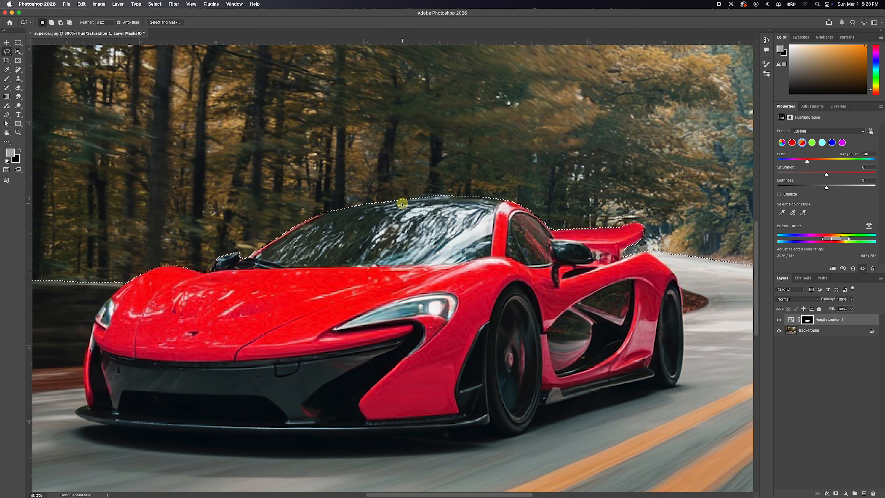
key(alt)
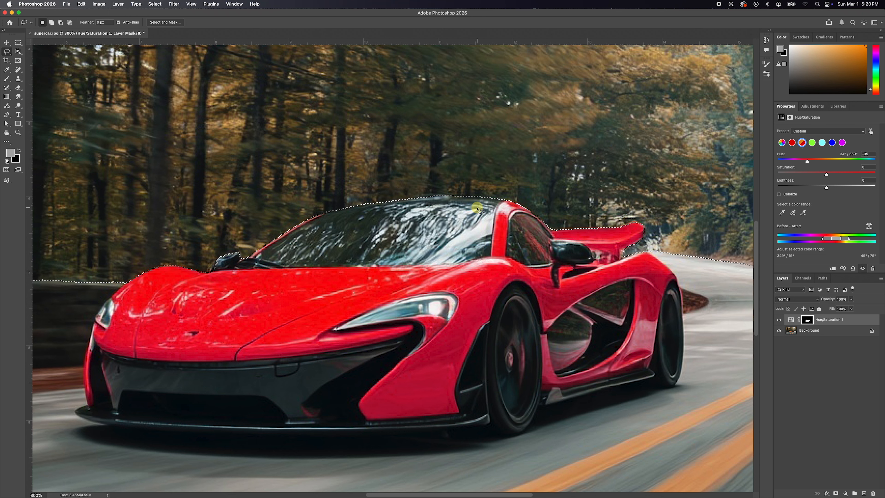
key(super+1)
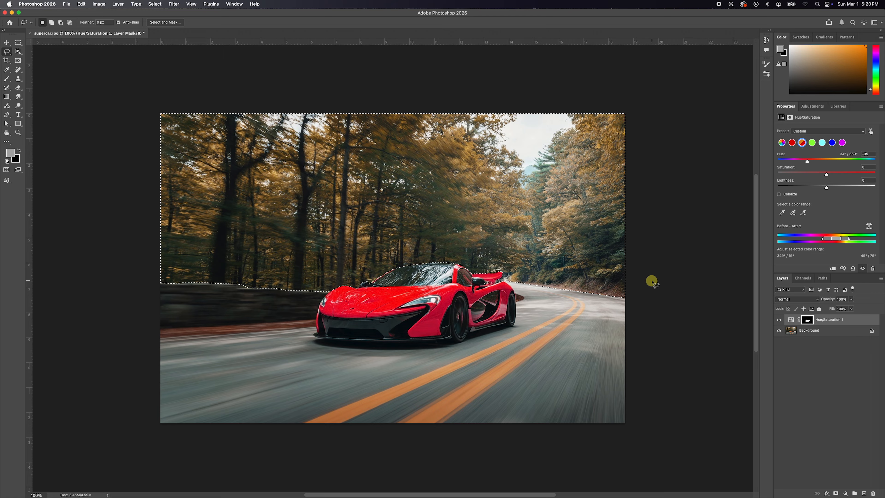
key(v)
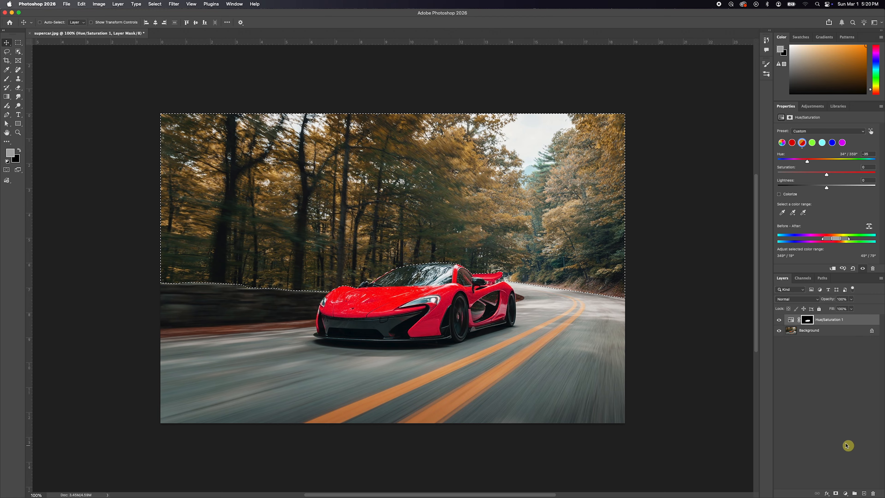
Add a second Hue/Saturation adjustment layer masked to the selected forest and make its adjustment active.
click(846, 494)
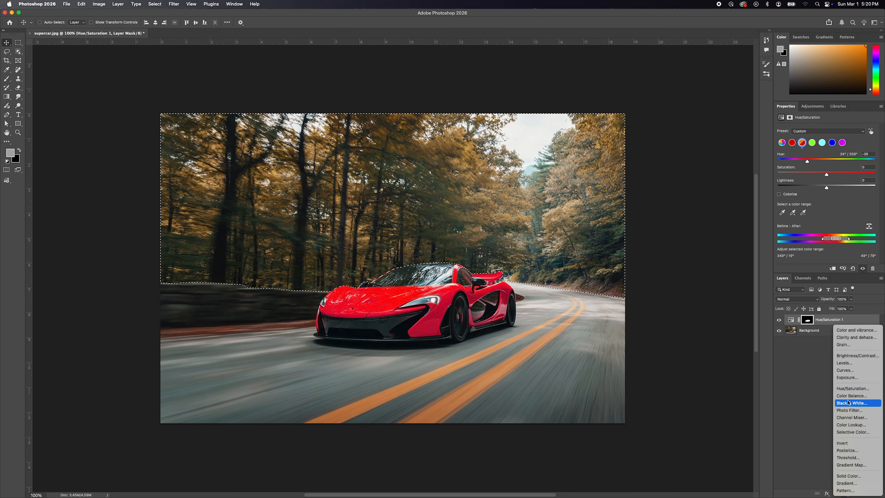
click(858, 390)
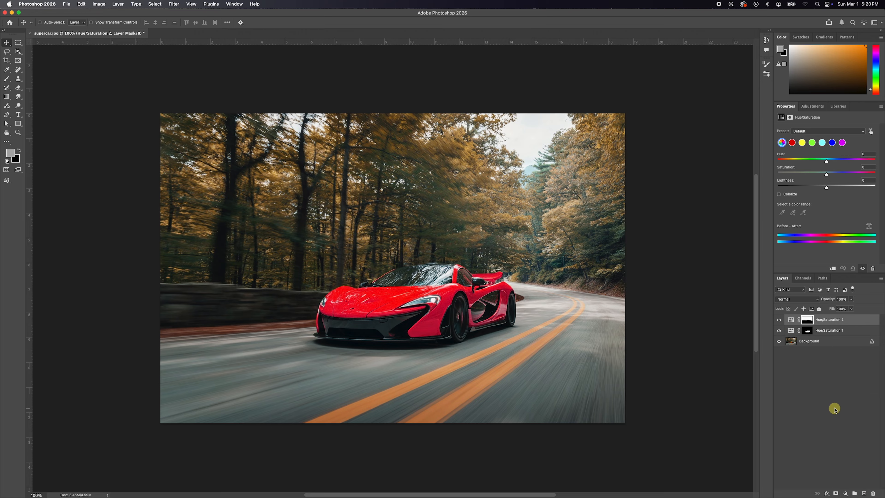
click(792, 321)
click(830, 212)
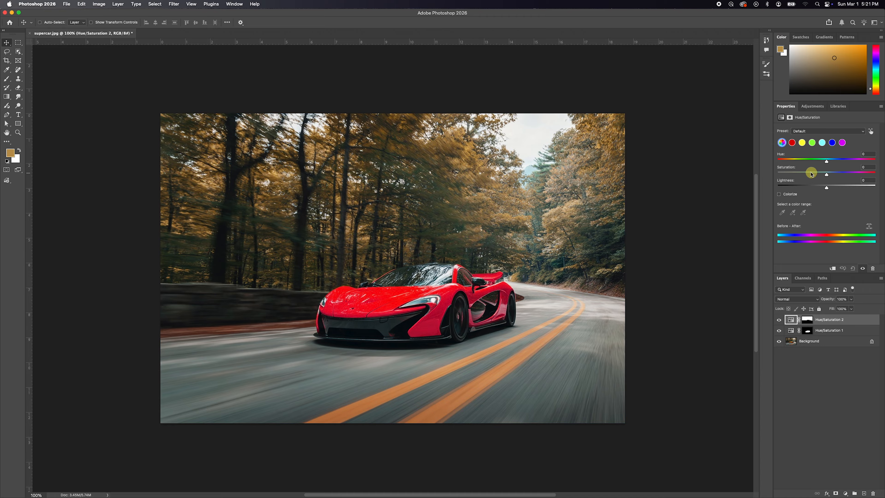
Target the Yellows range, sample the golden foliage, and shift its hue to +28 to turn the trees green.
click(803, 143)
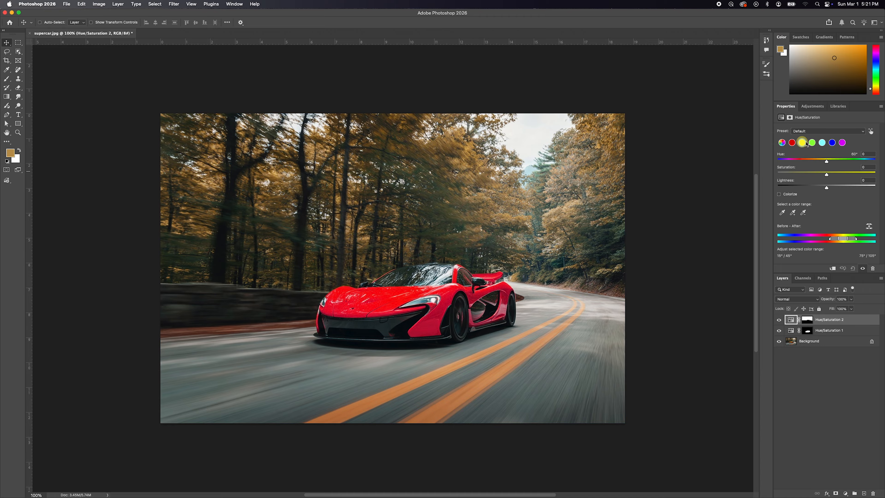
click(783, 212)
click(783, 213)
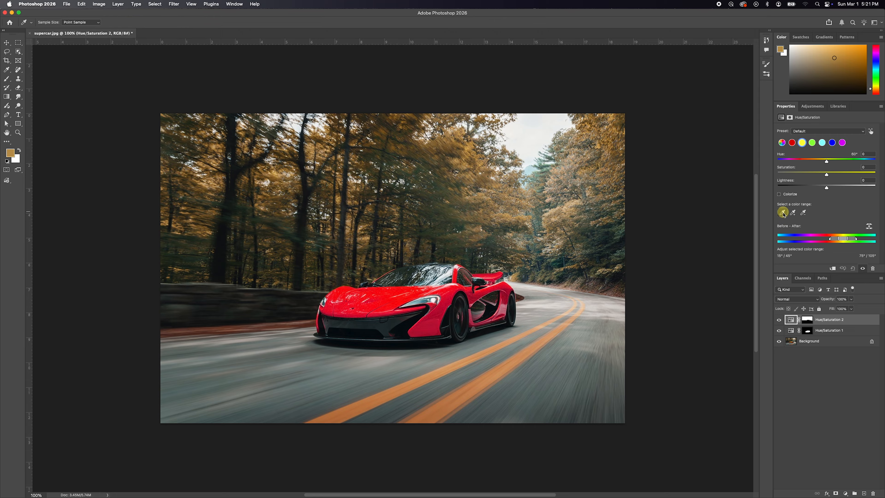
click(467, 147)
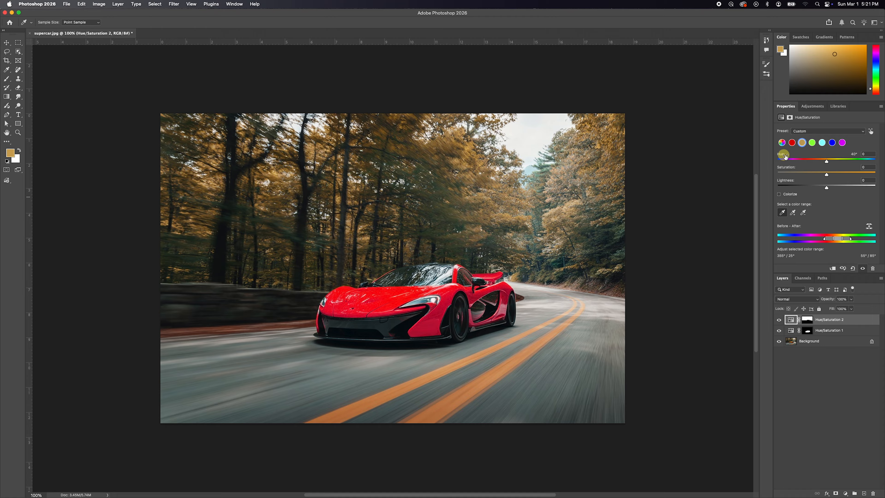
drag(827, 162, 833, 162)
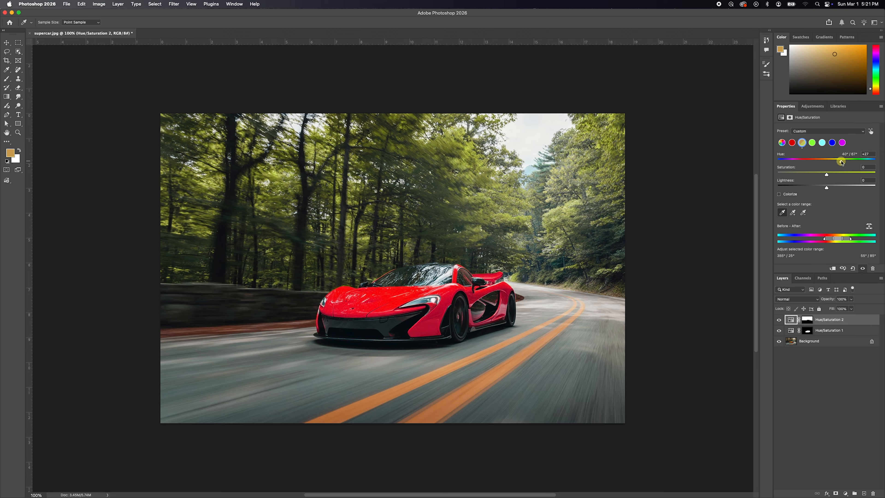
drag(843, 162, 843, 163)
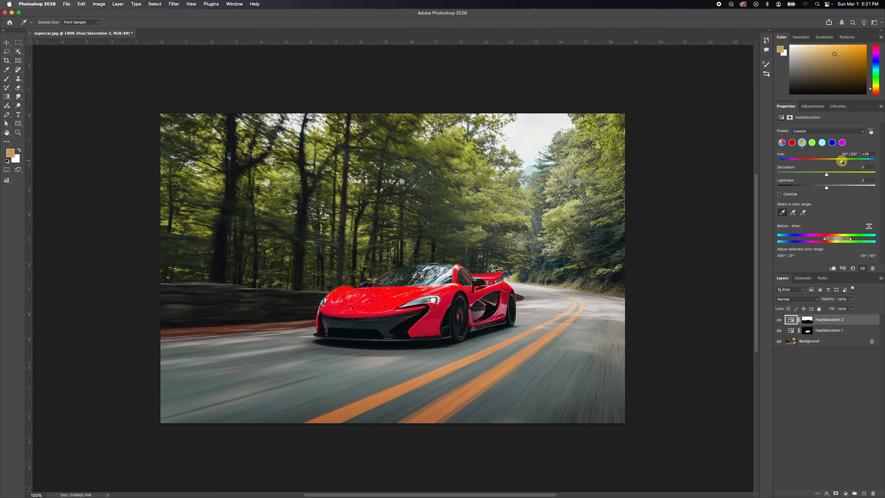
click(808, 370)
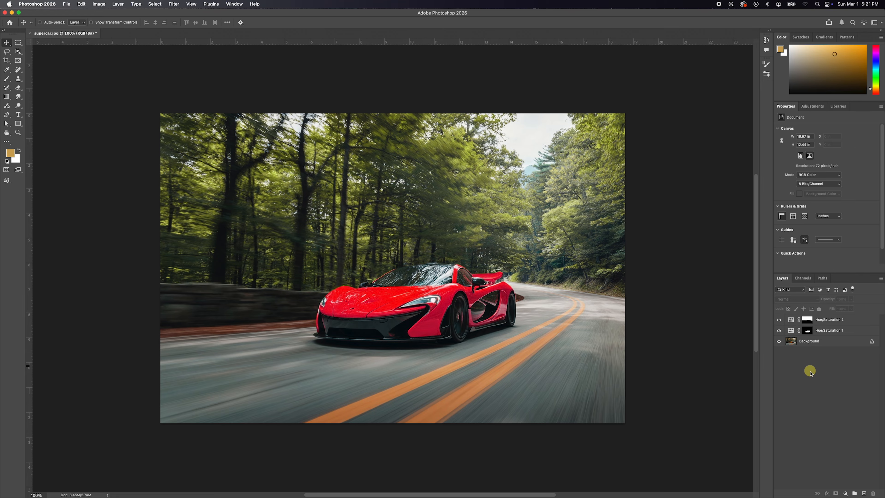
Compare before and after by toggling the visibility of each Hue/Saturation layer, then of both against the Background.
click(780, 320)
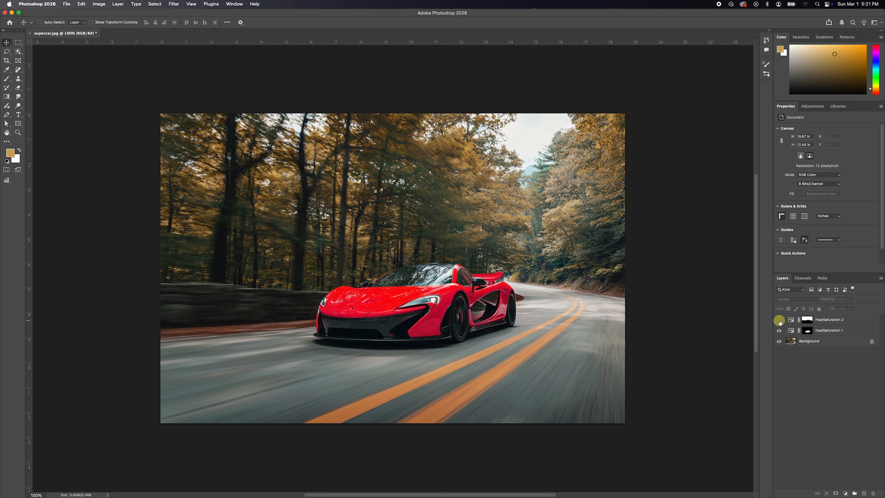
click(780, 320)
click(780, 331)
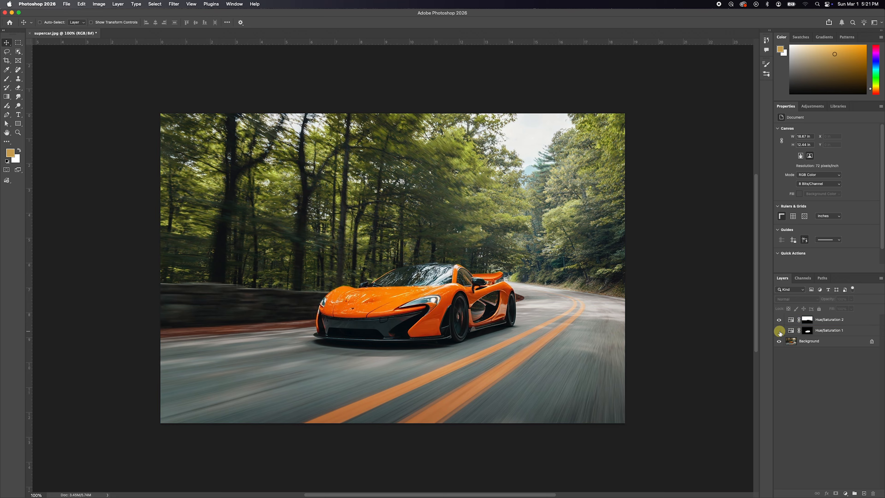
click(780, 331)
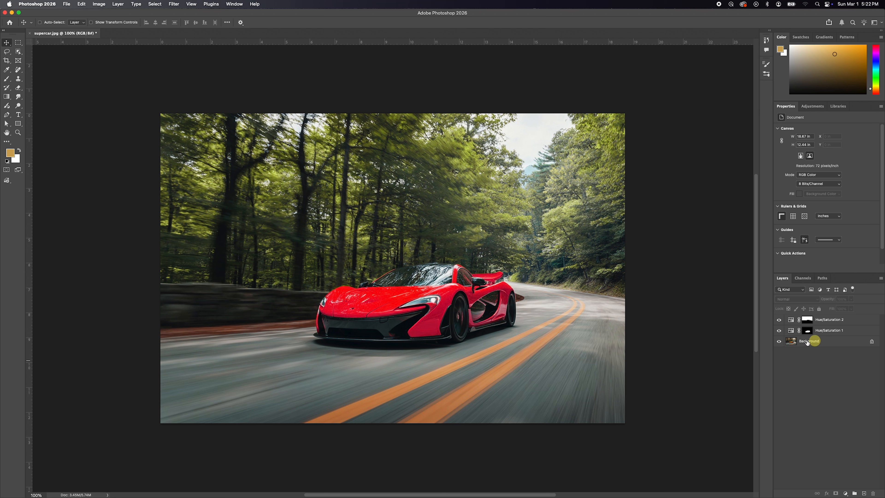
alt+click(780, 342)
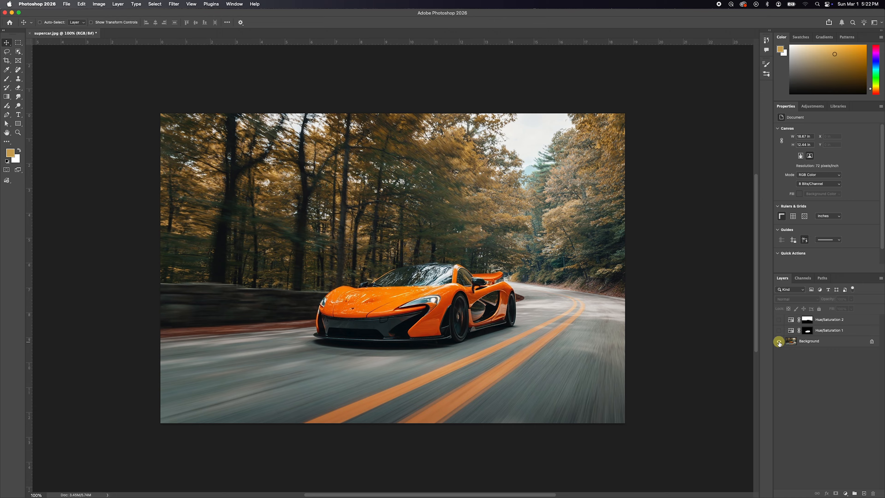
alt+click(780, 342)
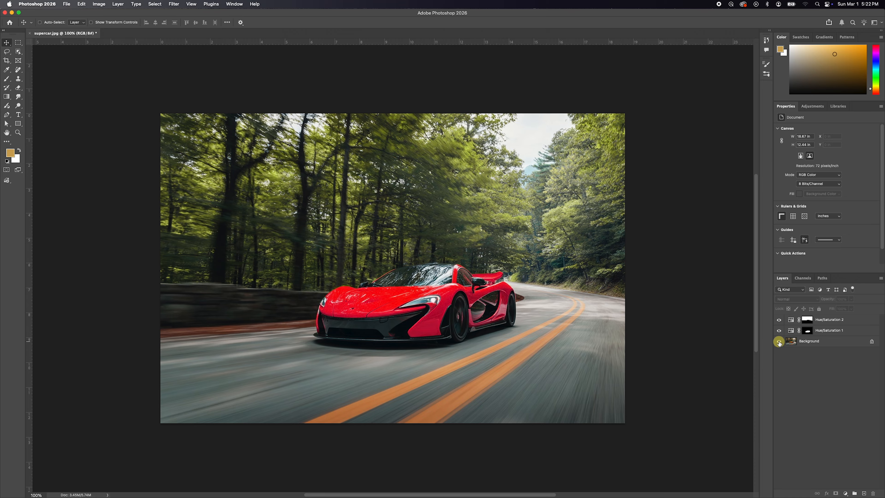
Isolate the Background to view the original photo, and restore both Hue/Saturation layers.
alt+click(779, 341)
alt+click(779, 342)
On the car's Hue/Saturation layer, try magenta hues, return Hue to -35, and set Saturation to -24 and Lightness to +49 for pink.
click(791, 331)
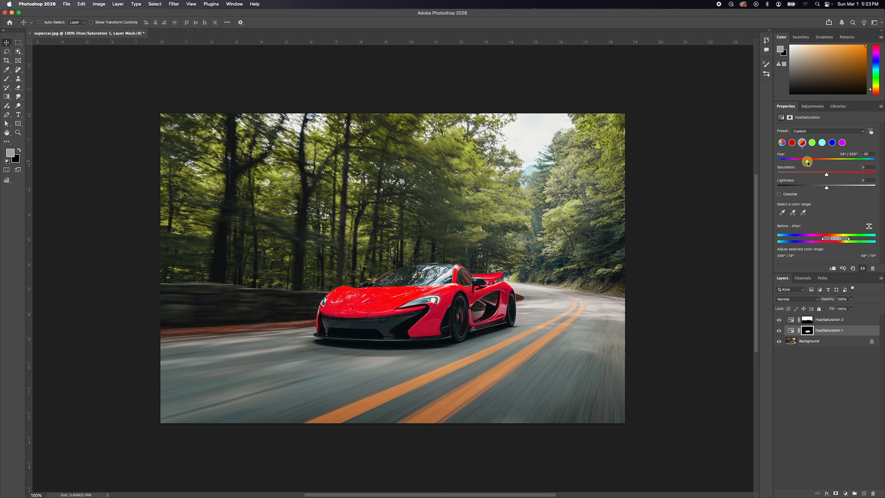
mouse_move(807, 162)
mouse_down()
mouse_move(782, 162)
mouse_move(873, 162)
mouse_move(803, 163)
mouse_up()
mouse_move(803, 164)
mouse_down()
mouse_move(785, 163)
mouse_move(801, 163)
mouse_up()
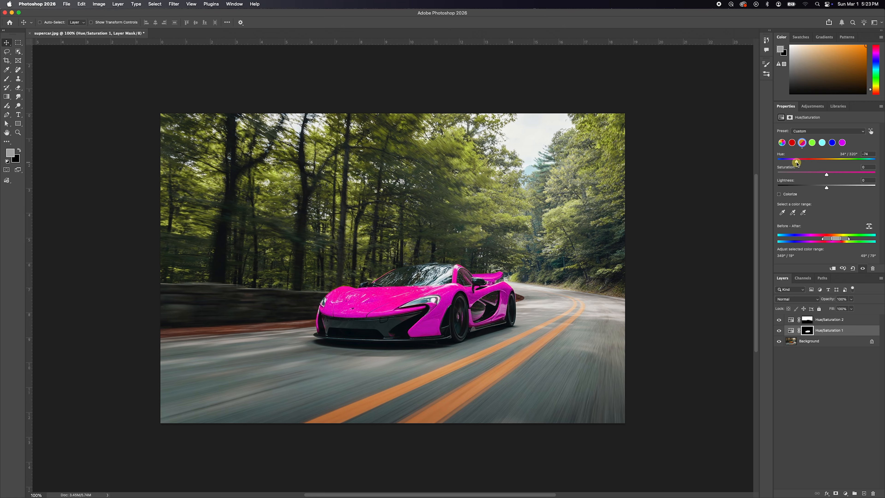
drag(794, 163, 808, 162)
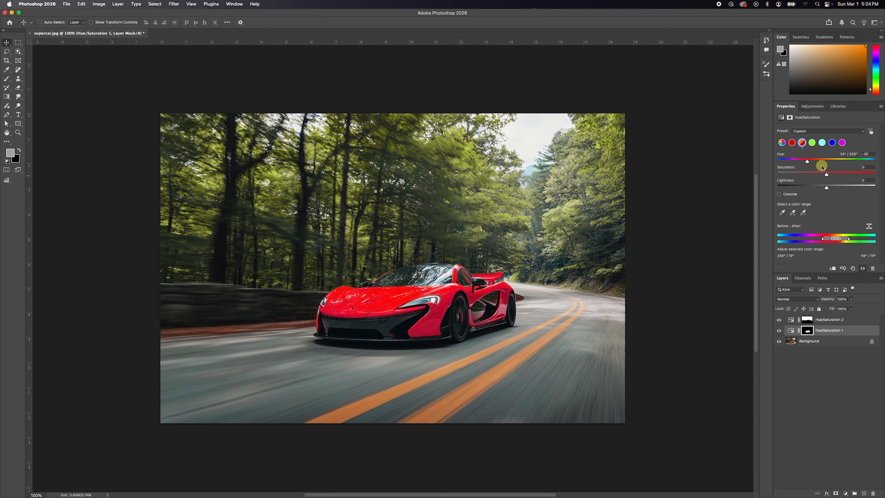
mouse_move(825, 176)
mouse_down()
mouse_move(808, 177)
mouse_move(849, 190)
mouse_move(804, 177)
mouse_move(831, 177)
mouse_move(802, 177)
mouse_move(843, 175)
mouse_move(820, 175)
mouse_move(851, 188)
mouse_move(815, 175)
mouse_up()
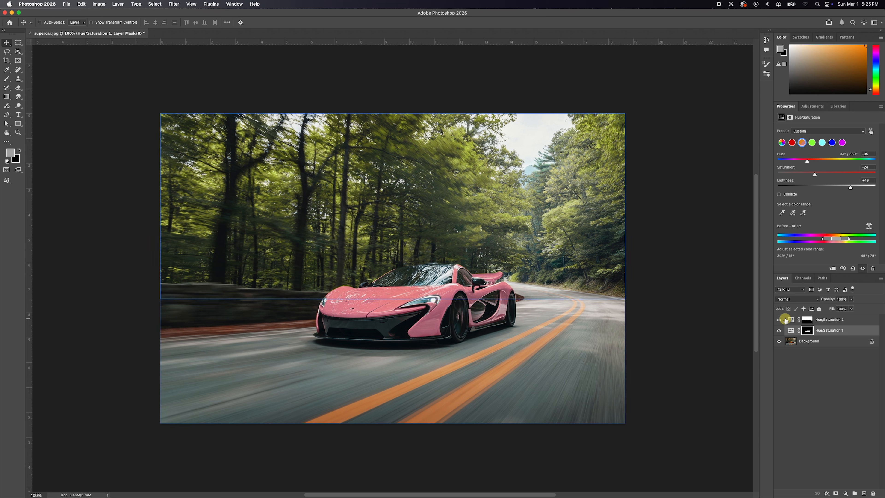
Compare the pink car and green forest with the original by hiding and restoring both adjustment layers.
alt+click(779, 342)
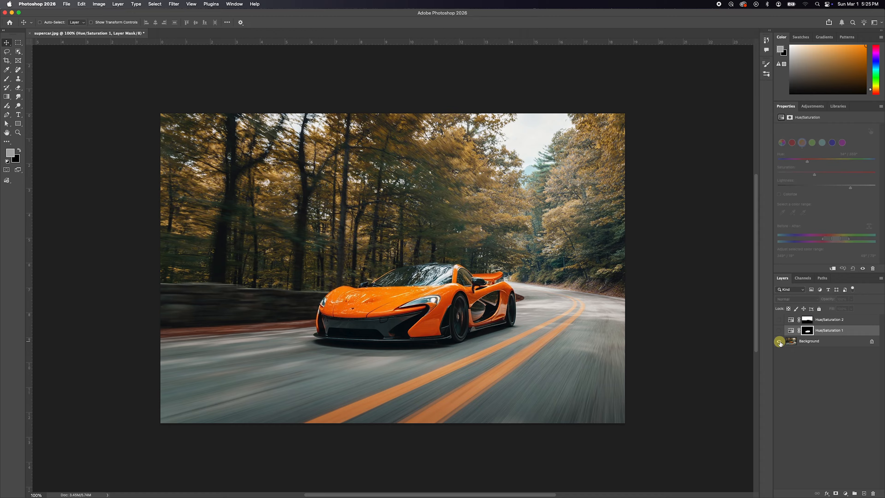
alt+click(779, 342)
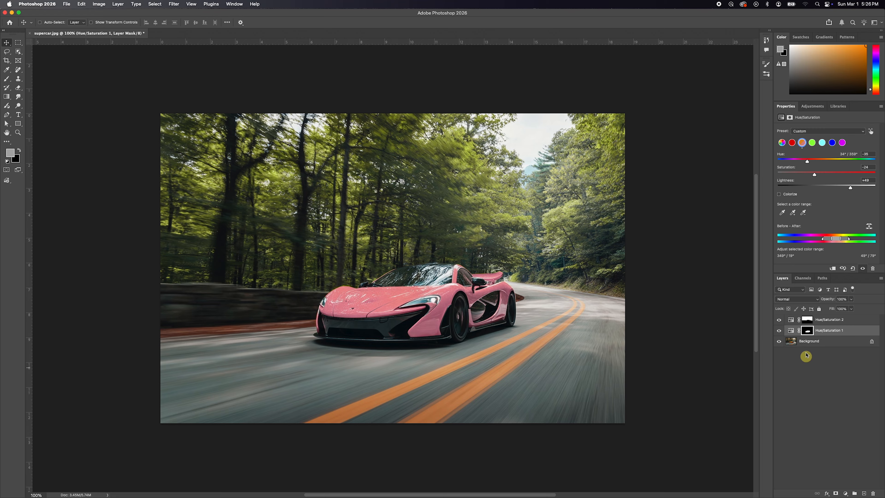
click(808, 321)
click(805, 322)
click(99, 4)
mouse_move(157, 23)
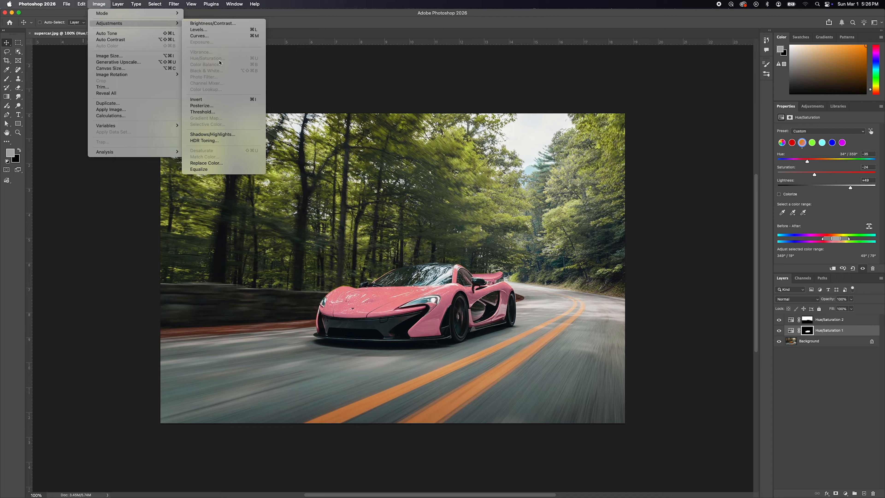
click(832, 370)
Toggle the visibility of each Hue/Saturation layer separately, leave both visible, and open the car layer's adjustment settings.
click(779, 330)
click(779, 319)
click(779, 321)
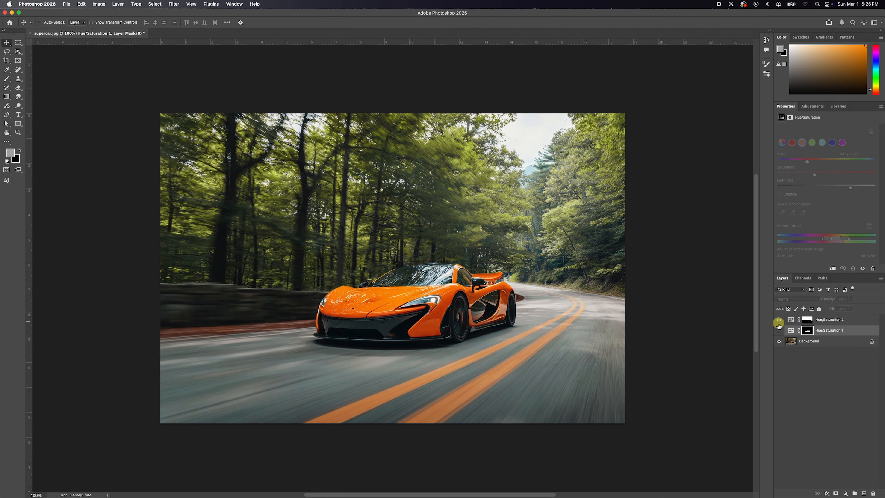
click(779, 331)
click(792, 330)
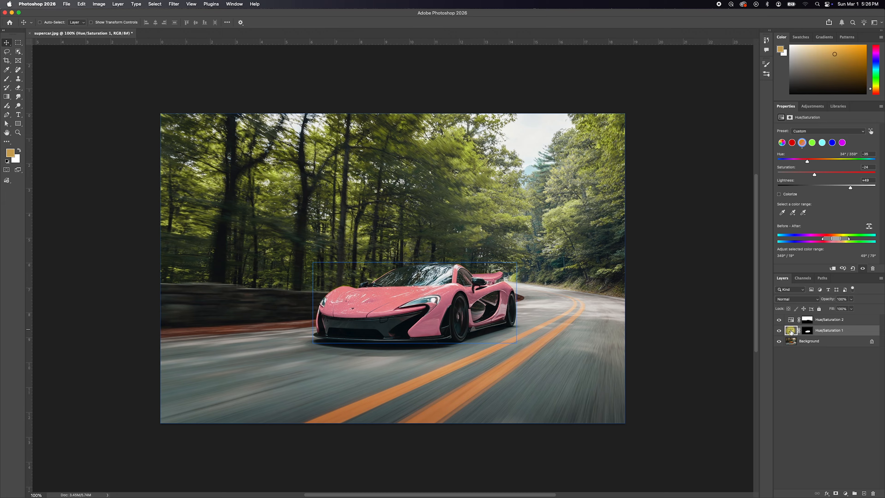